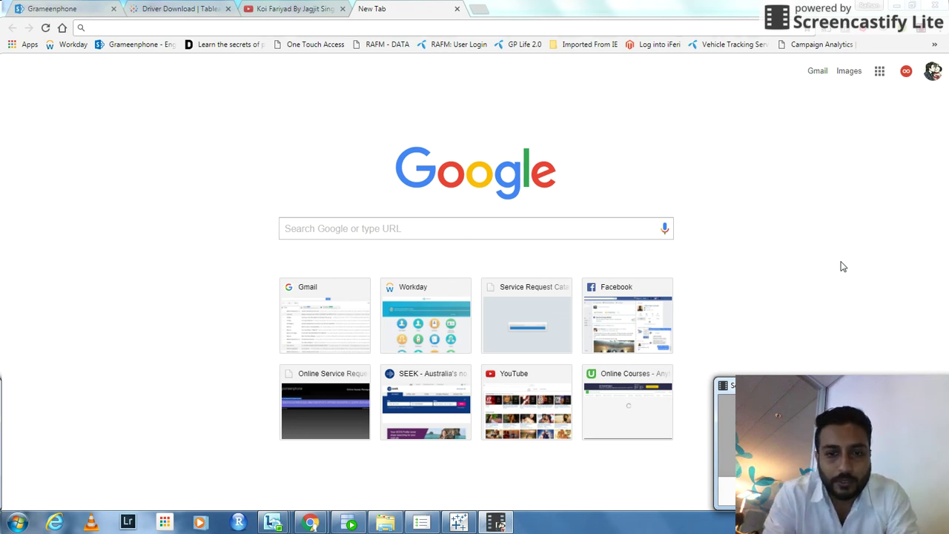
# Switch from Chrome to the Tableau Book1 start page.
pyautogui.click(460, 524)
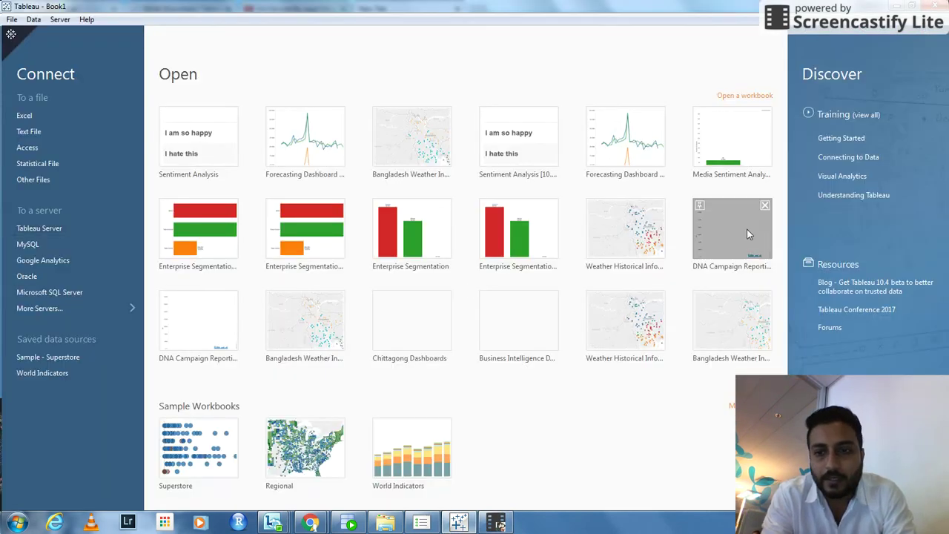
# Look over Tableau's File menu commands and recent workbooks, then close the menu.
pyautogui.click(492, 525)
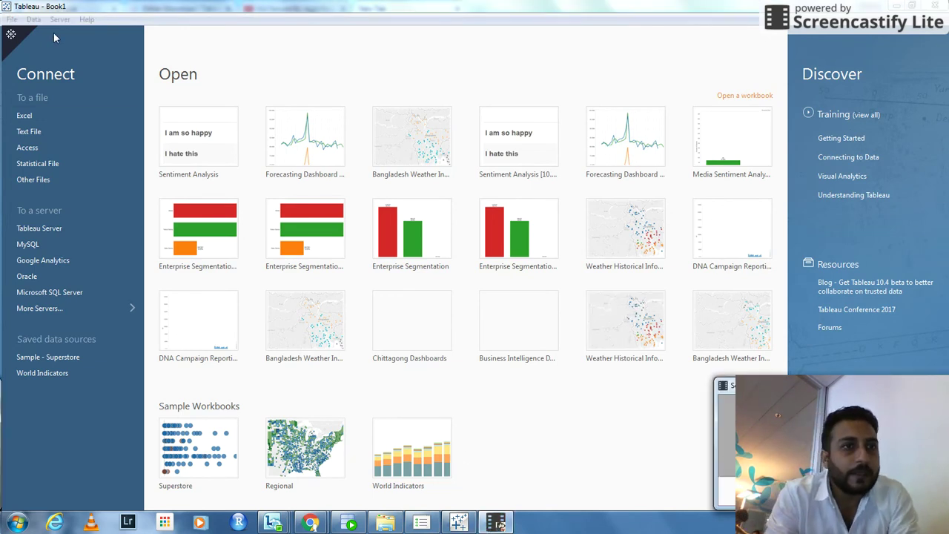
pyautogui.click(10, 20)
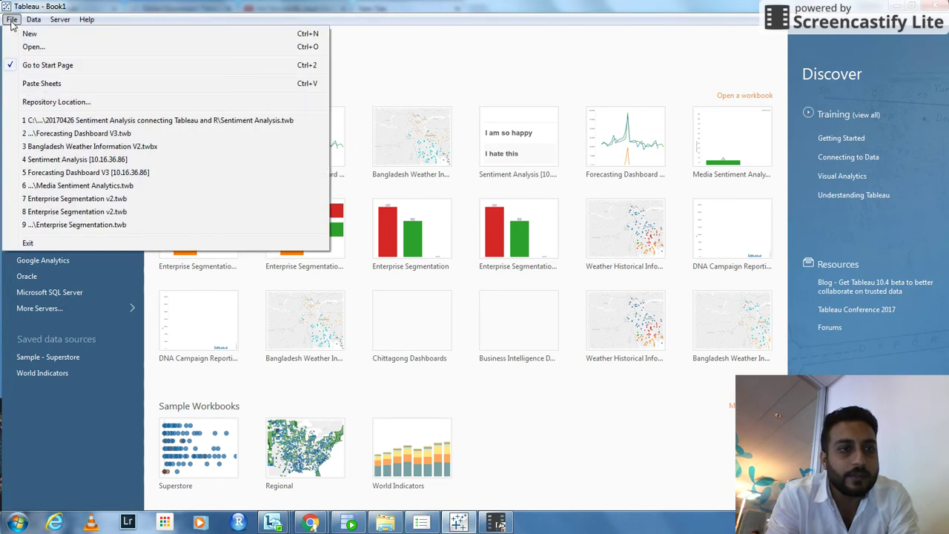
pyautogui.click(143, 10)
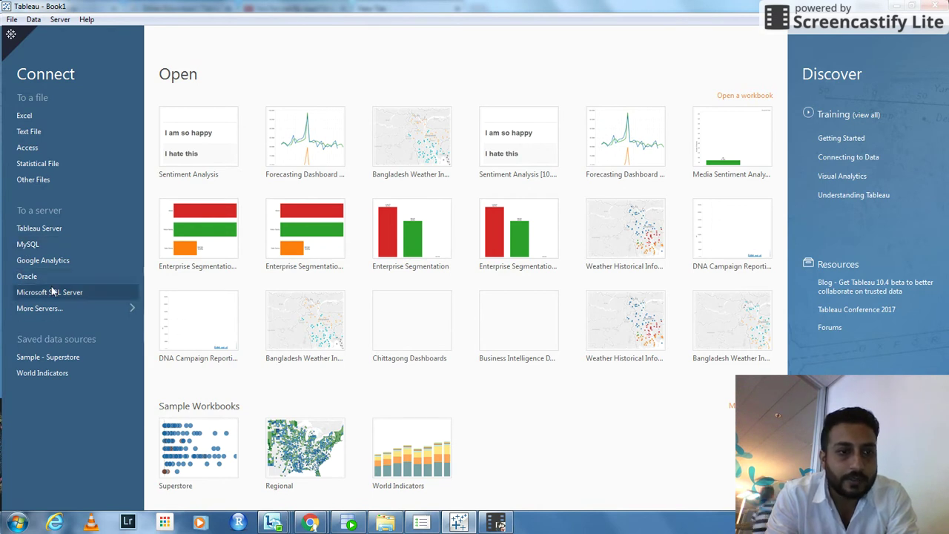
# List all server connectors with More Servers and choose Oracle to open its connection form.
pyautogui.click(130, 309)
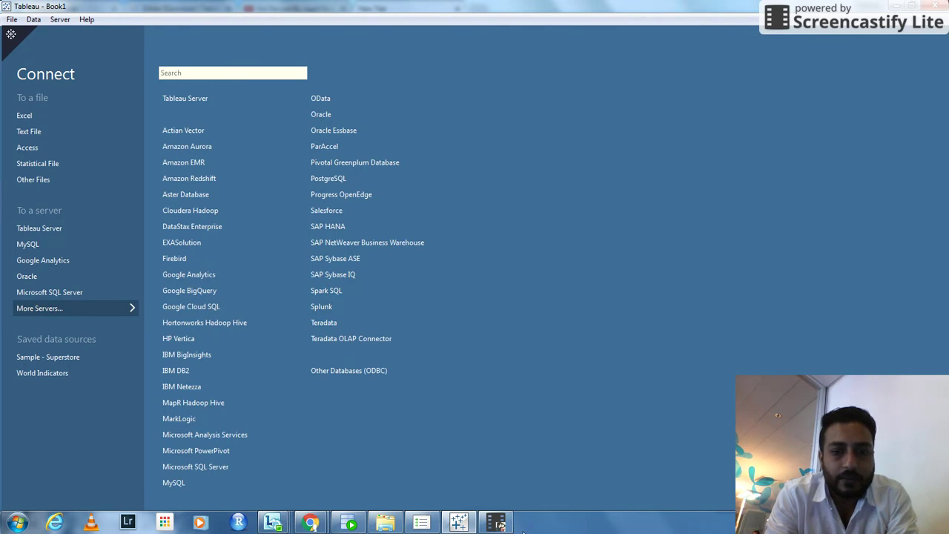
pyautogui.click(498, 524)
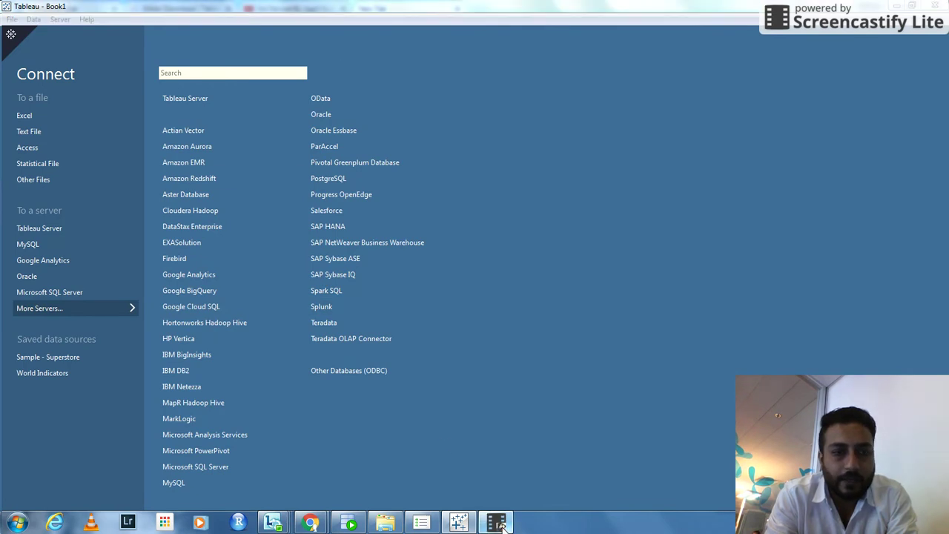
pyautogui.click(53, 273)
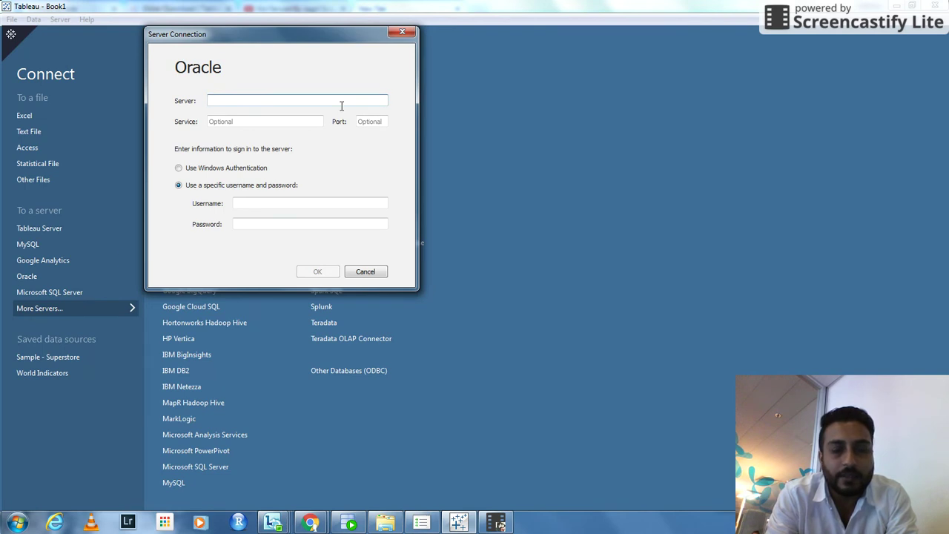
# In Chrome's new tab, search Google for 'oracle tableau driver'.
pyautogui.click(310, 523)
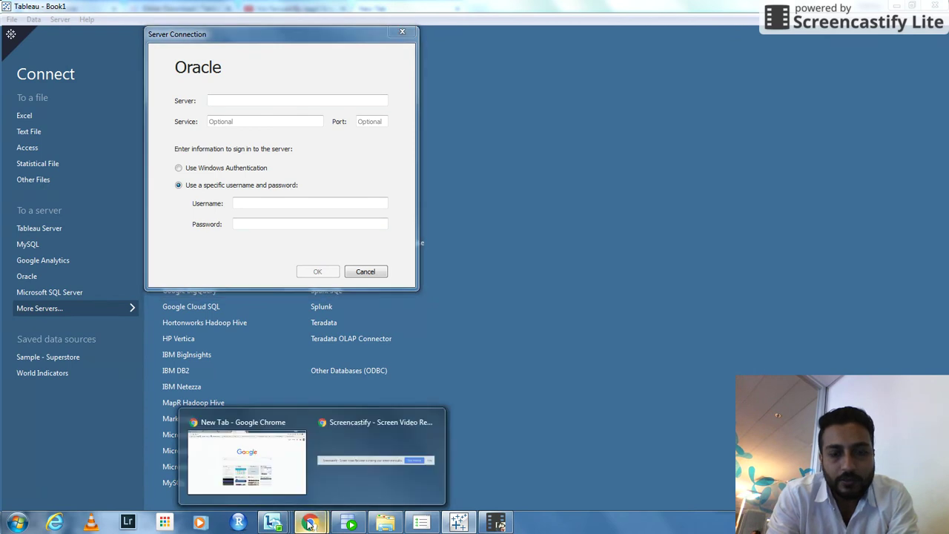
pyautogui.click(280, 439)
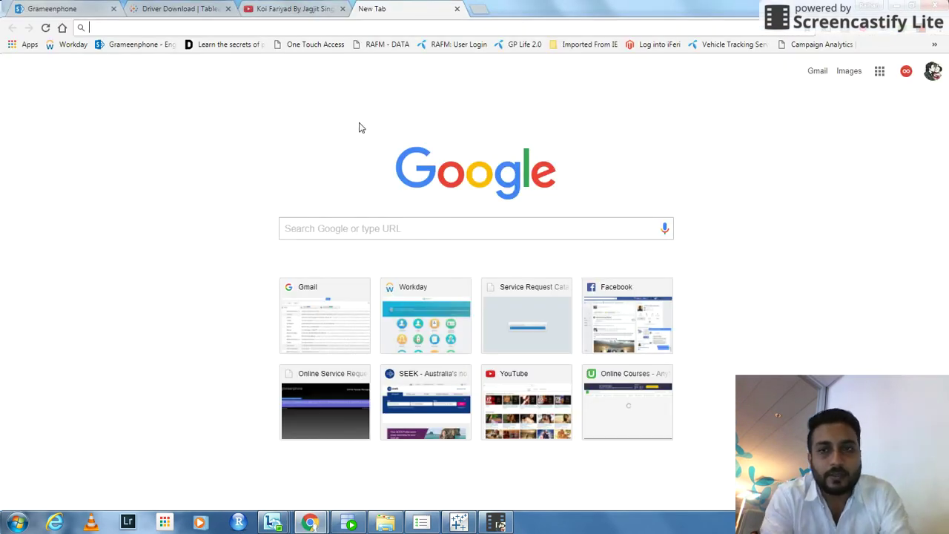
pyautogui.write('oracl')
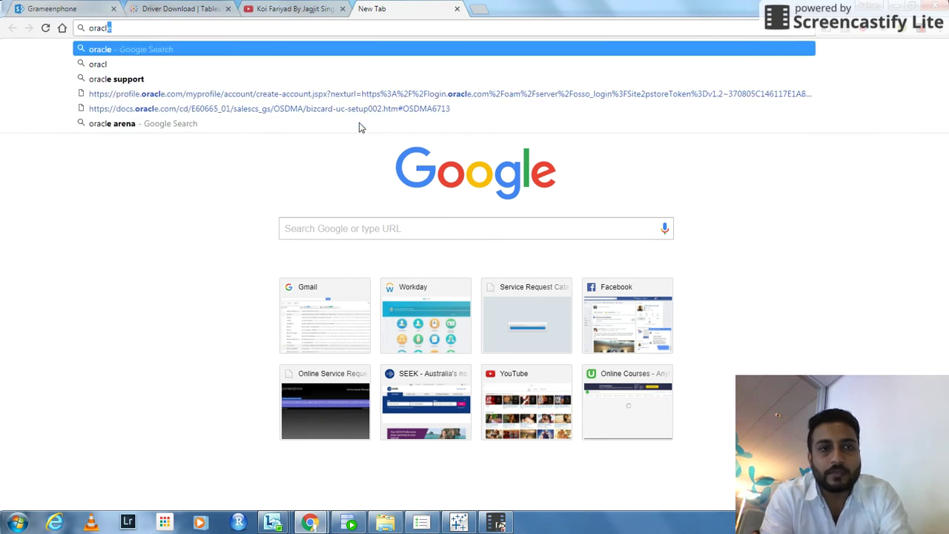
pyautogui.write('e tabea')
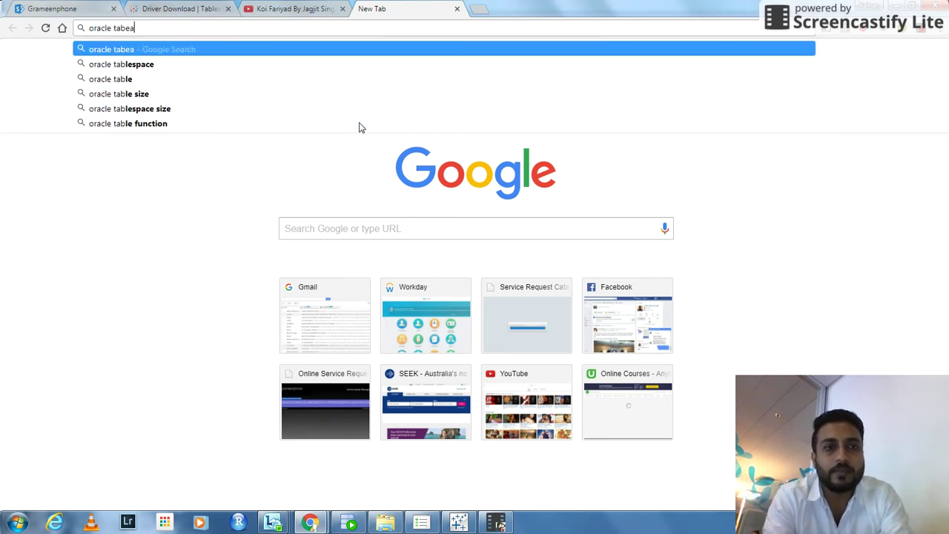
pyautogui.press('BackSpace')
pyautogui.press('BackSpace')
pyautogui.write('lau')
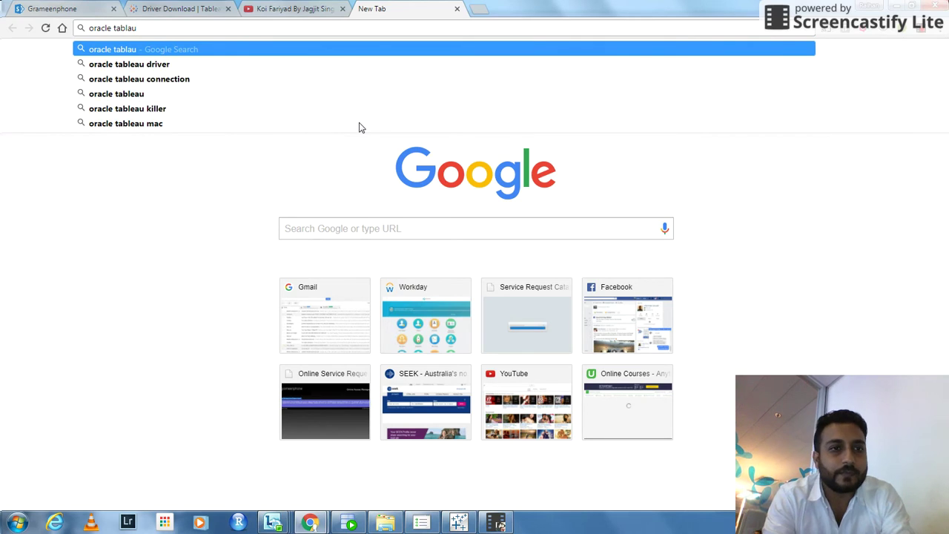
pyautogui.press('Down')
pyautogui.press('Return')
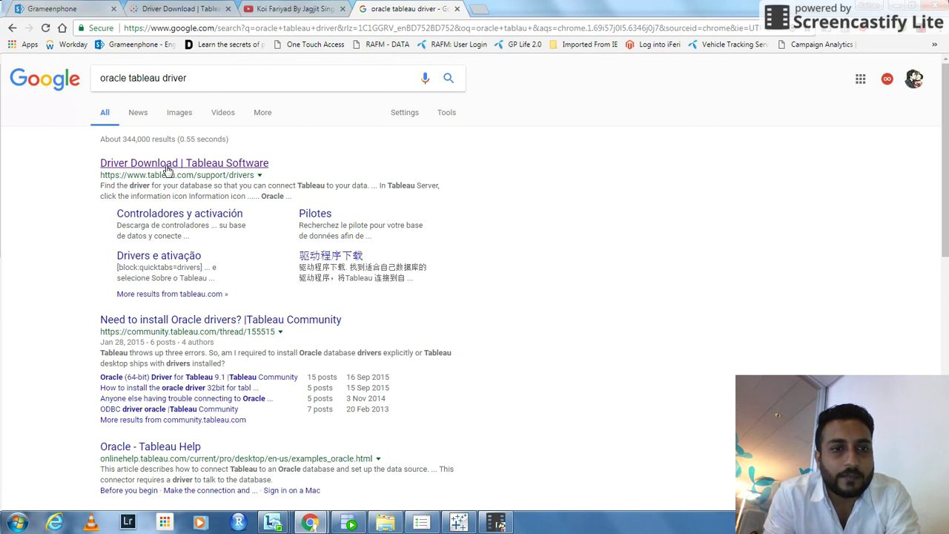
# Open the 'Driver Download | Tableau Software' result, glance at Tableau, and return to it.
pyautogui.click(167, 170)
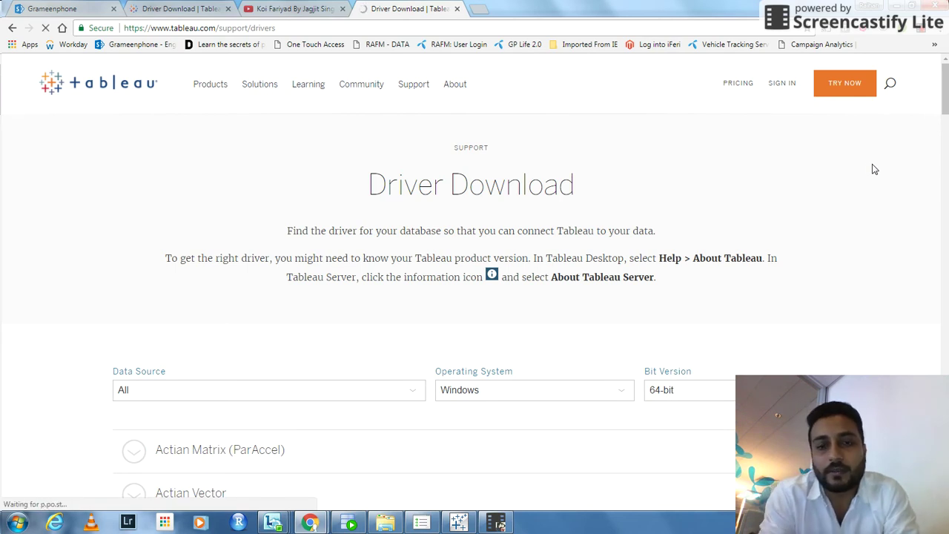
pyautogui.click(458, 523)
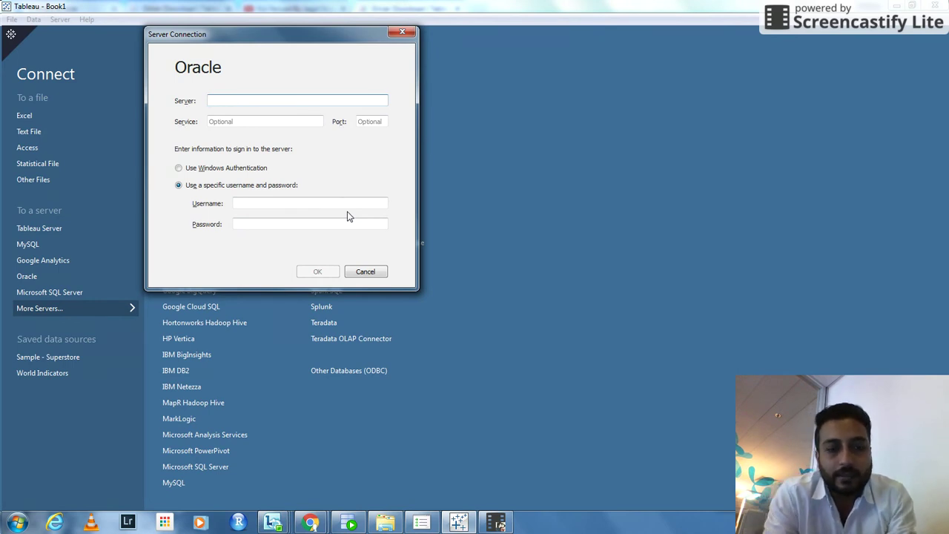
pyautogui.hotkey('alt', 'Tab')
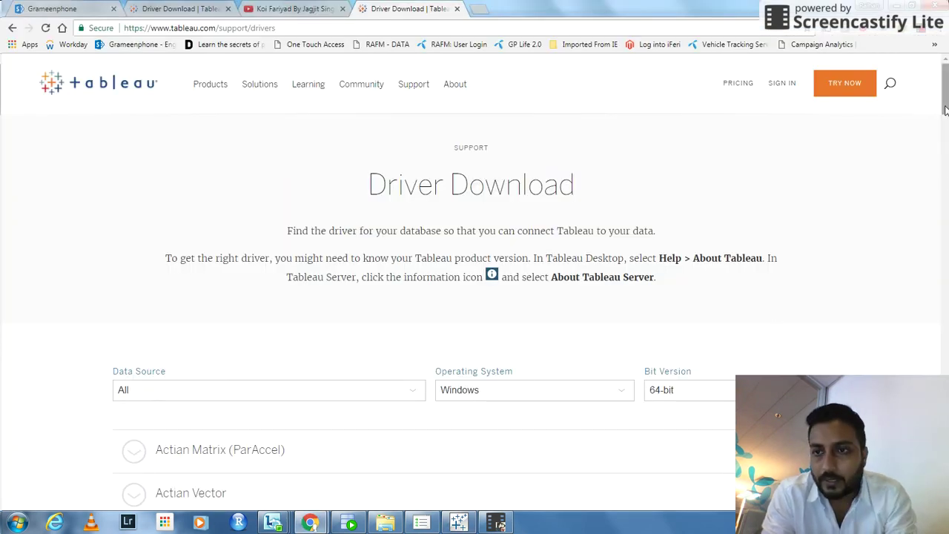
# Expand Oracle to view its 64-bit Windows driver versions, then scroll back to the top.
pyautogui.moveTo(946, 89); pyautogui.dragTo(946, 332)
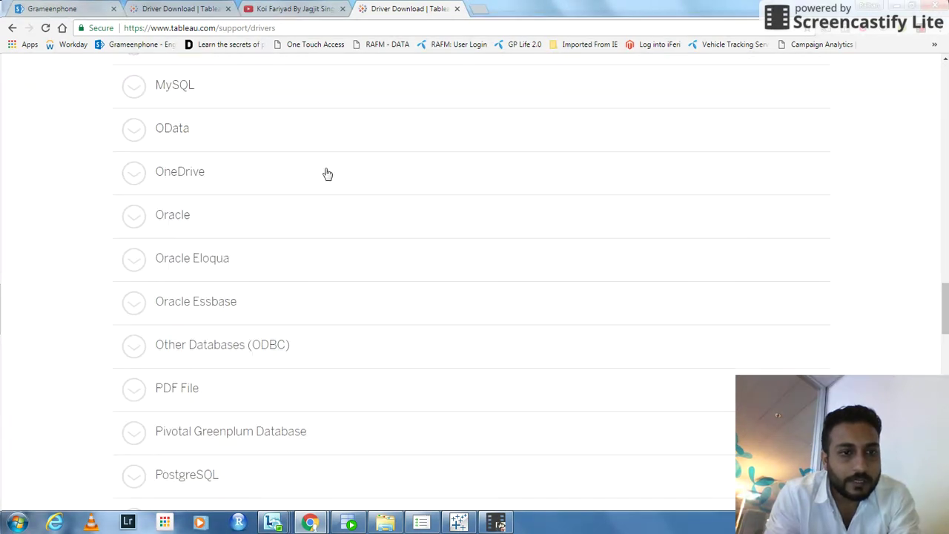
pyautogui.click(141, 219)
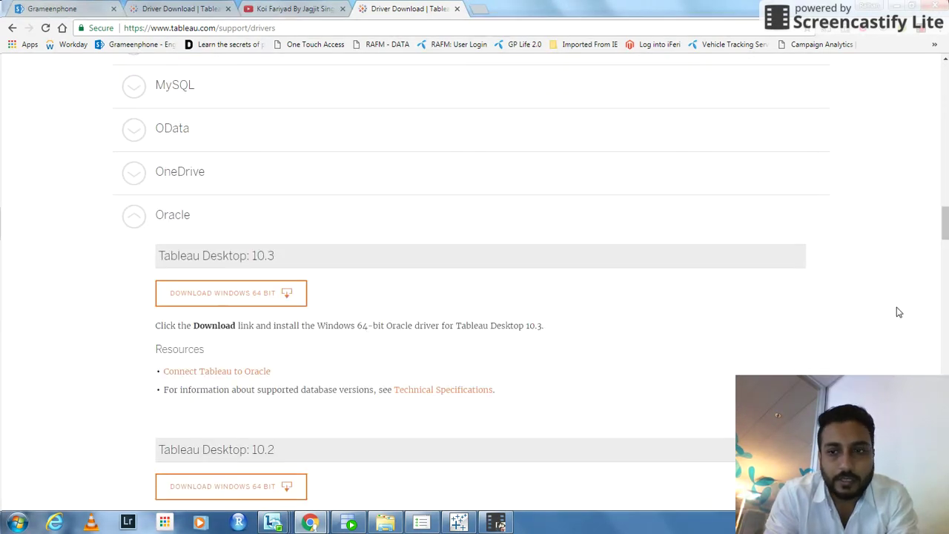
pyautogui.click(945, 262)
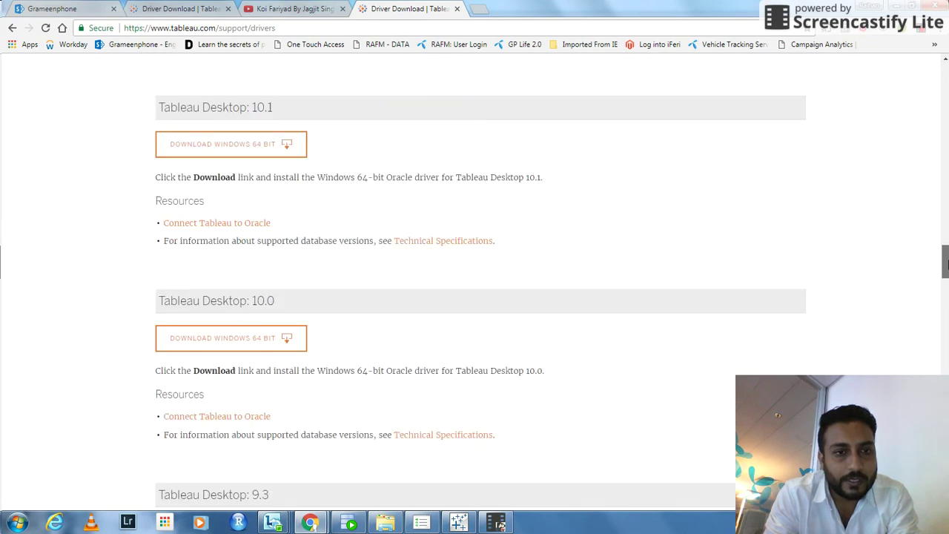
pyautogui.moveTo(945, 263); pyautogui.dragTo(946, 327)
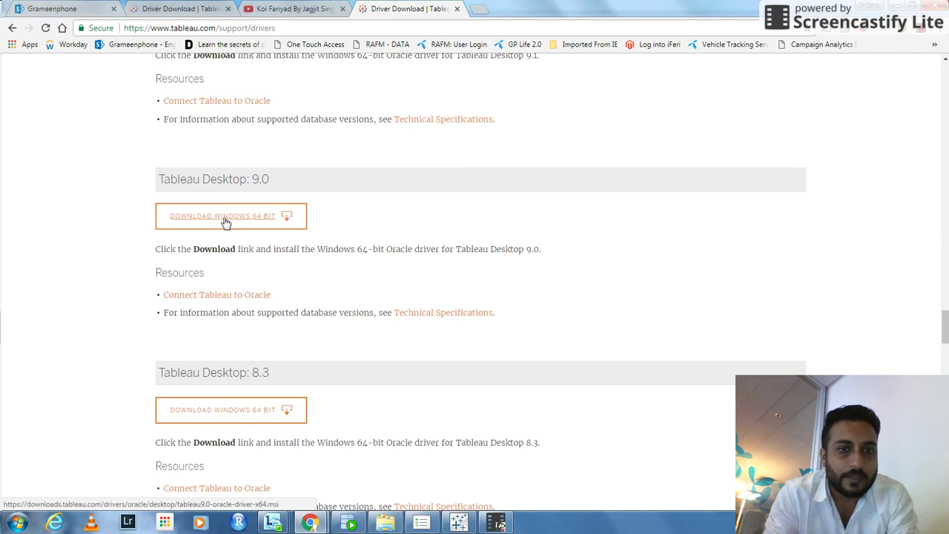
pyautogui.moveTo(946, 327); pyautogui.dragTo(940, 92)
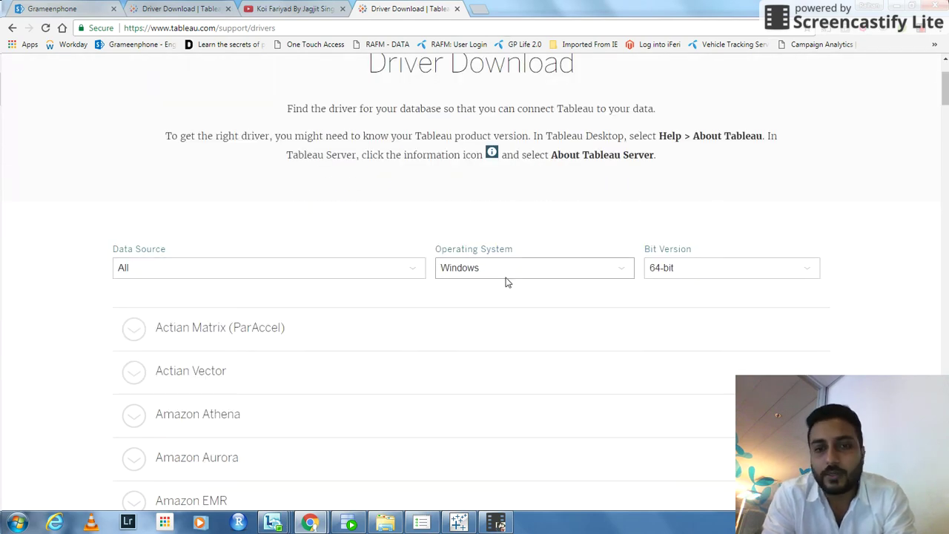
# Confirm the driver filters stay at Windows operating system and 64-bit.
pyautogui.click(544, 271)
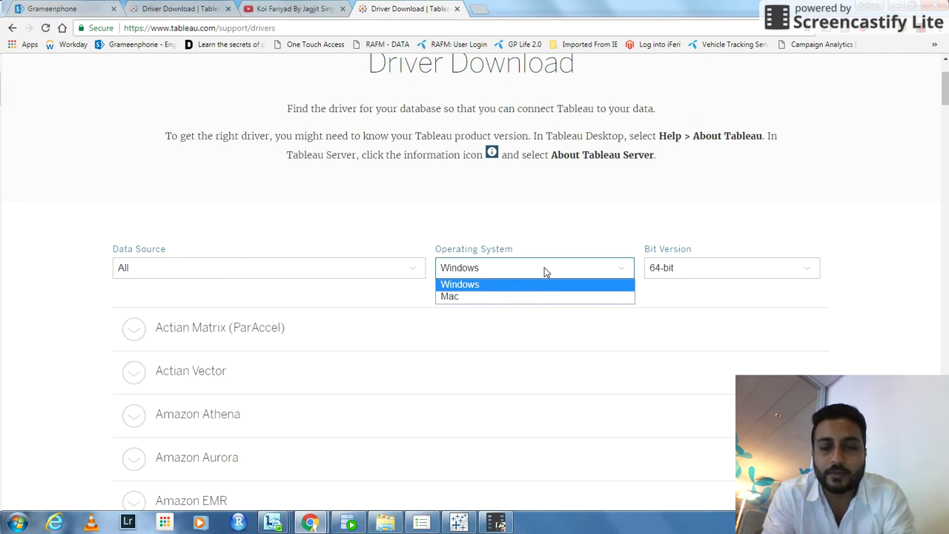
pyautogui.click(474, 220)
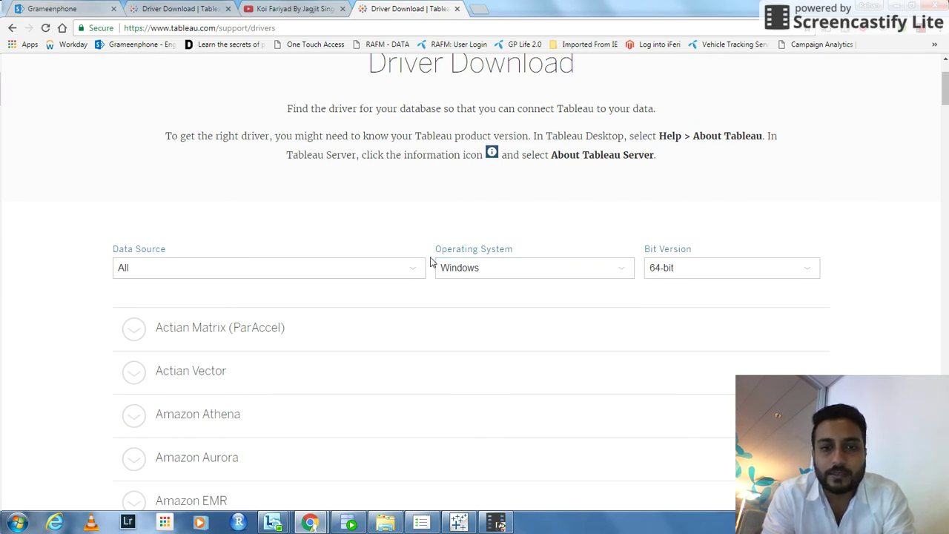
pyautogui.click(647, 268)
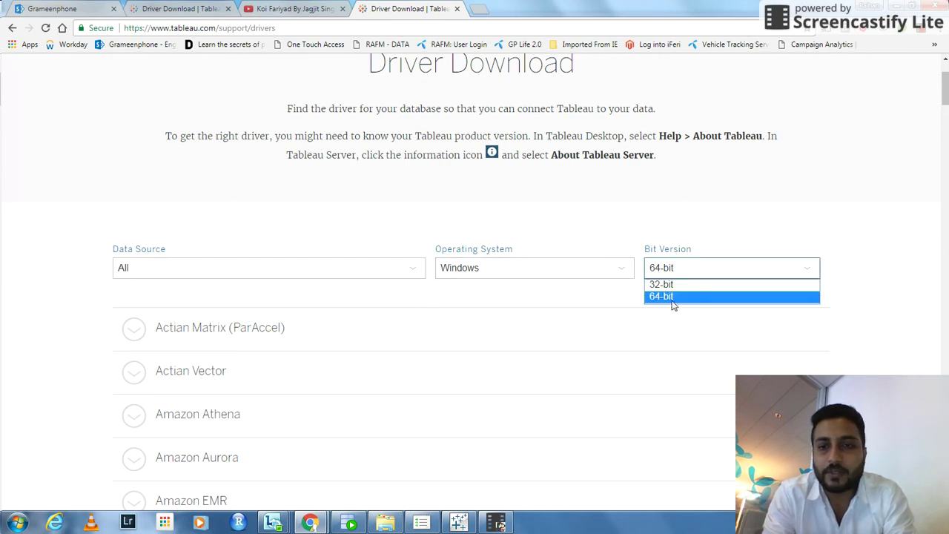
pyautogui.click(643, 228)
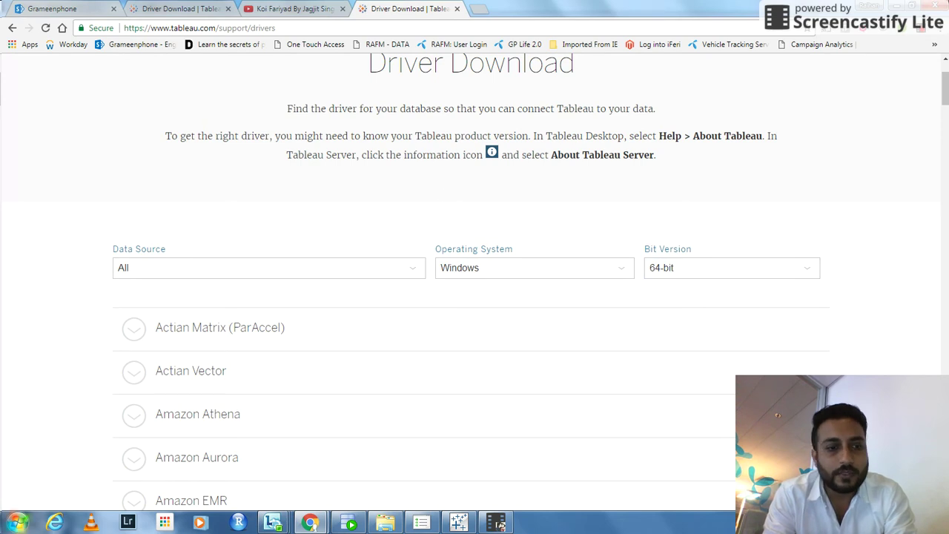
pyautogui.click(16, 522)
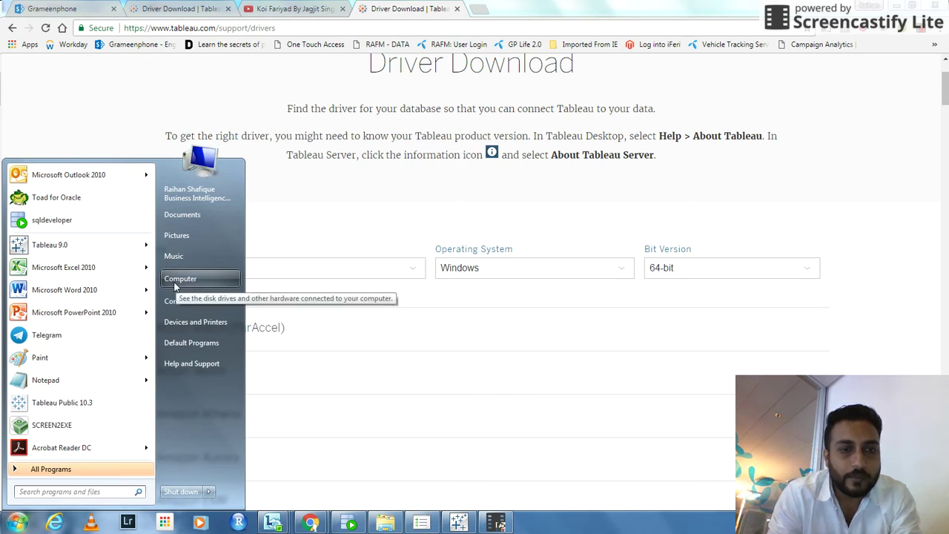
# Open this computer's system properties to confirm it runs a 64-bit operating system.
pyautogui.rightClick(176, 286)
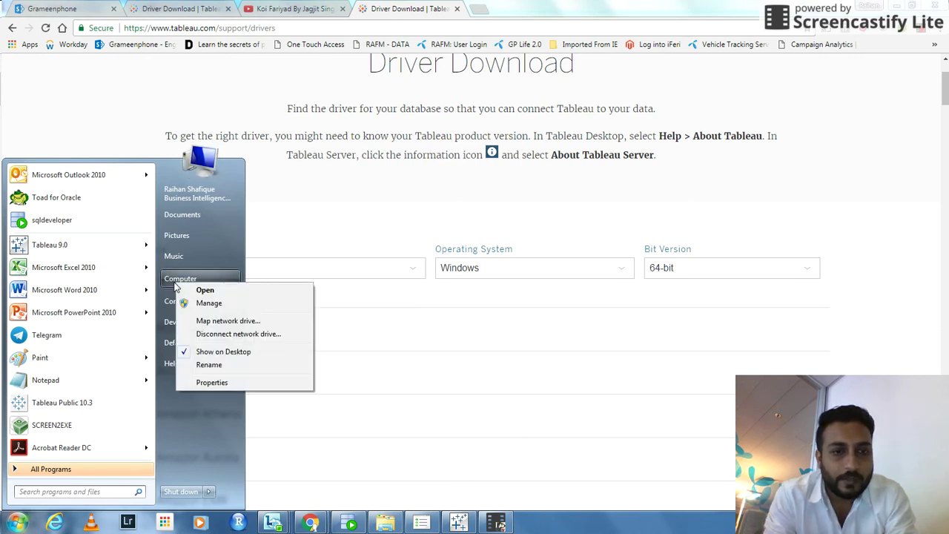
pyautogui.click(212, 383)
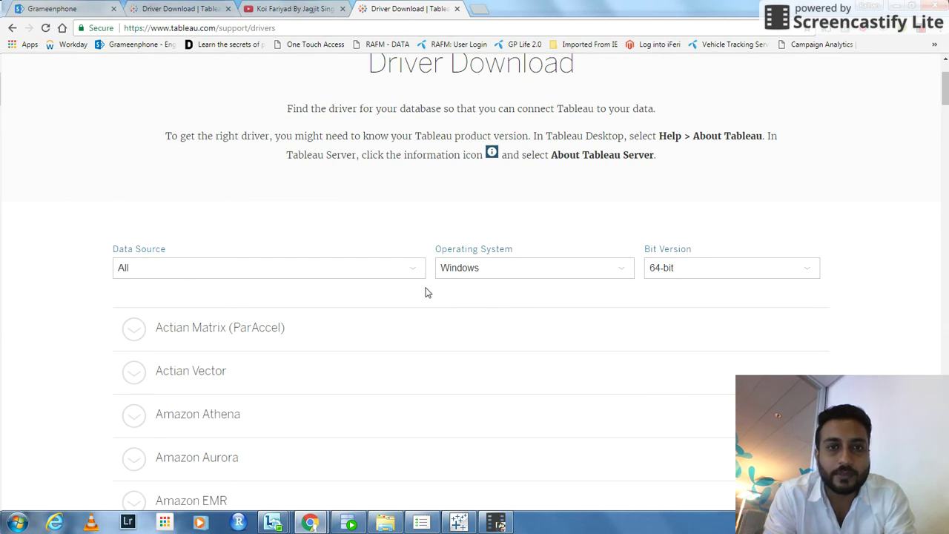
# Keep Windows selected, open tableau9.0-oracle-driver-x64.msi from Downloads, and return to Tableau.
pyautogui.click(456, 269)
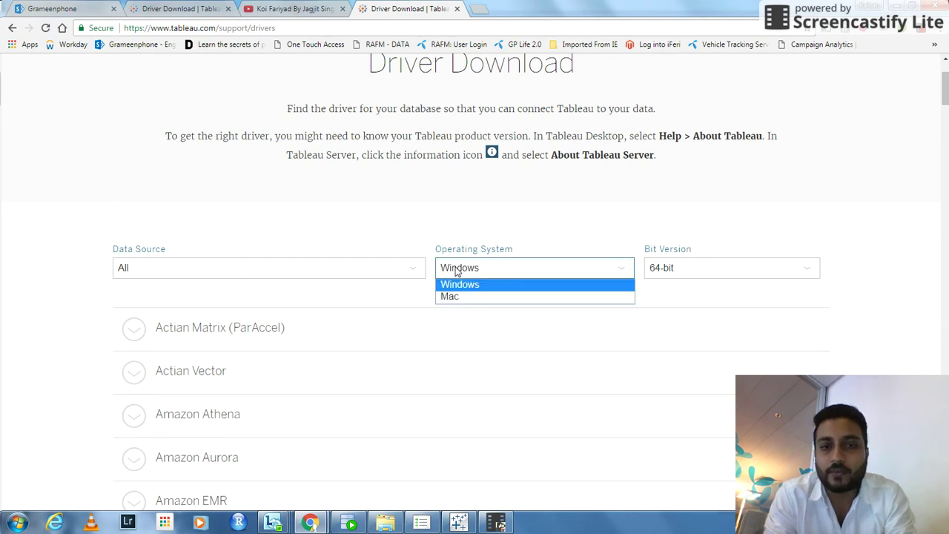
pyautogui.click(413, 293)
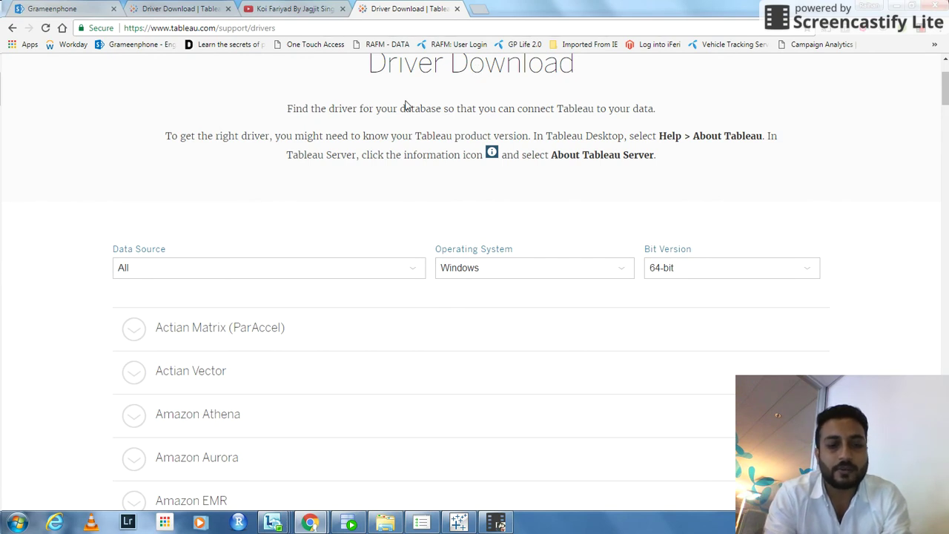
pyautogui.hotkey('ctrl', 'j')
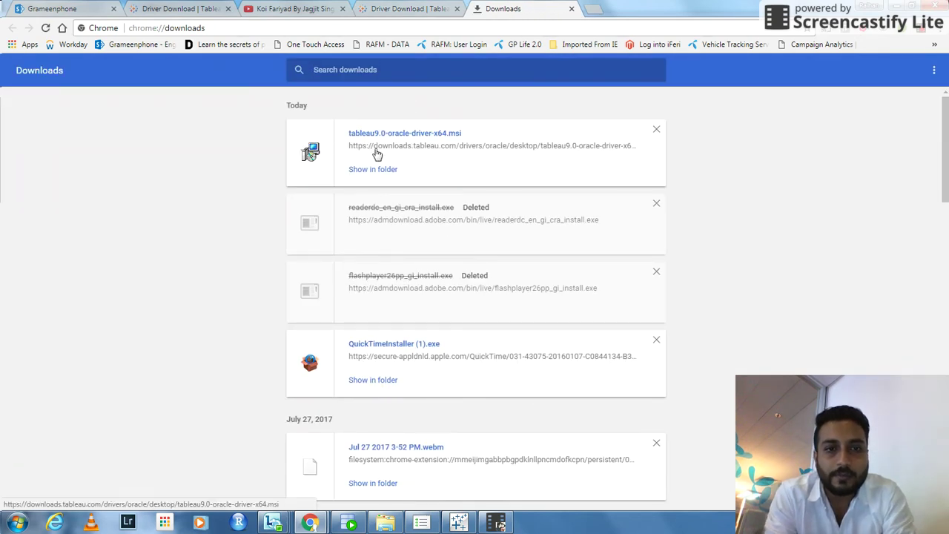
pyautogui.click(442, 145)
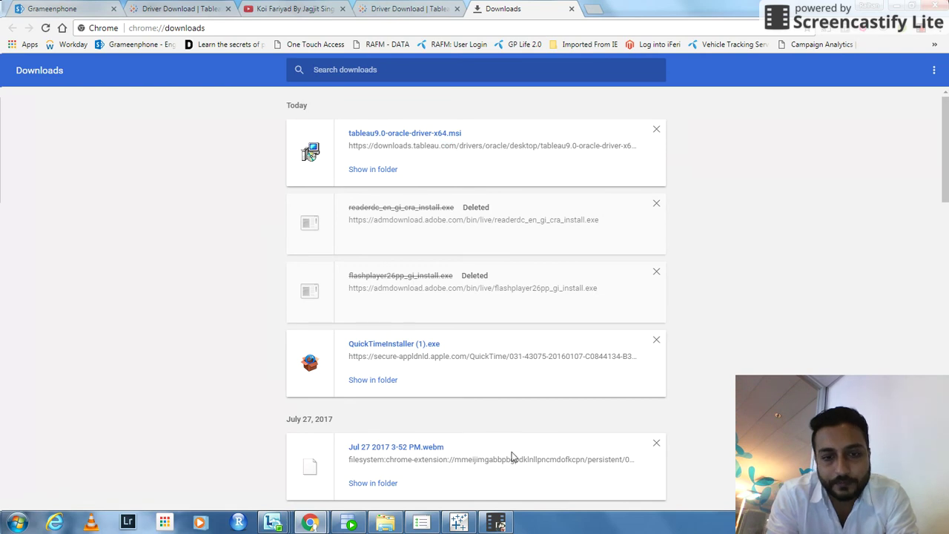
pyautogui.click(459, 523)
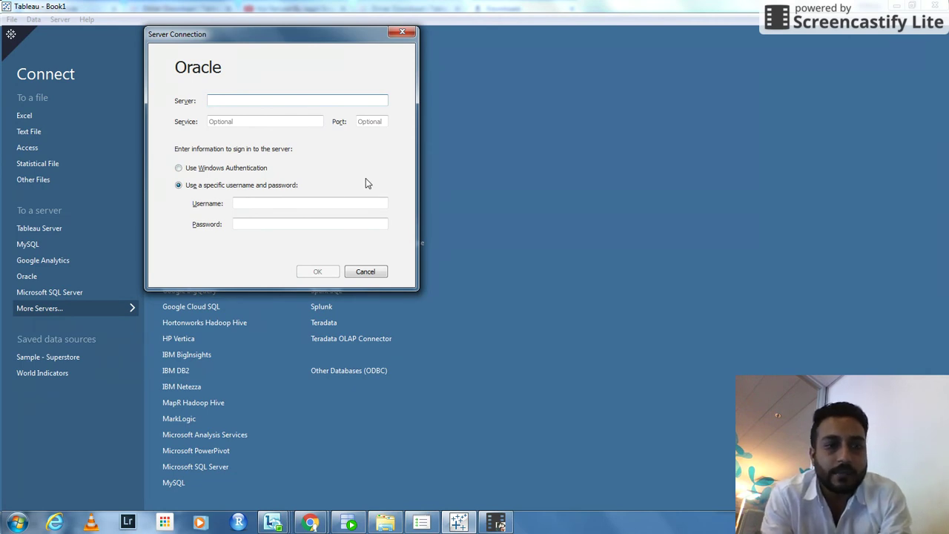
# Enter server edw-scan, service edwhprod and port 1521 in the Oracle connection form.
pyautogui.write('x')
pyautogui.press('BackSpace')
pyautogui.write('edw-scan')
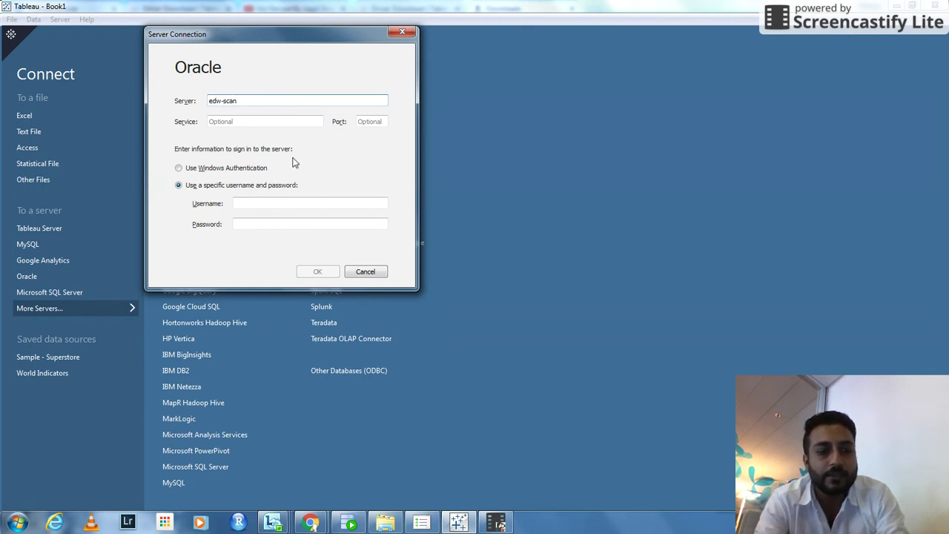
pyautogui.press('Tab')
pyautogui.write('w')
pyautogui.press('BackSpace')
pyautogui.write('edwhprod')
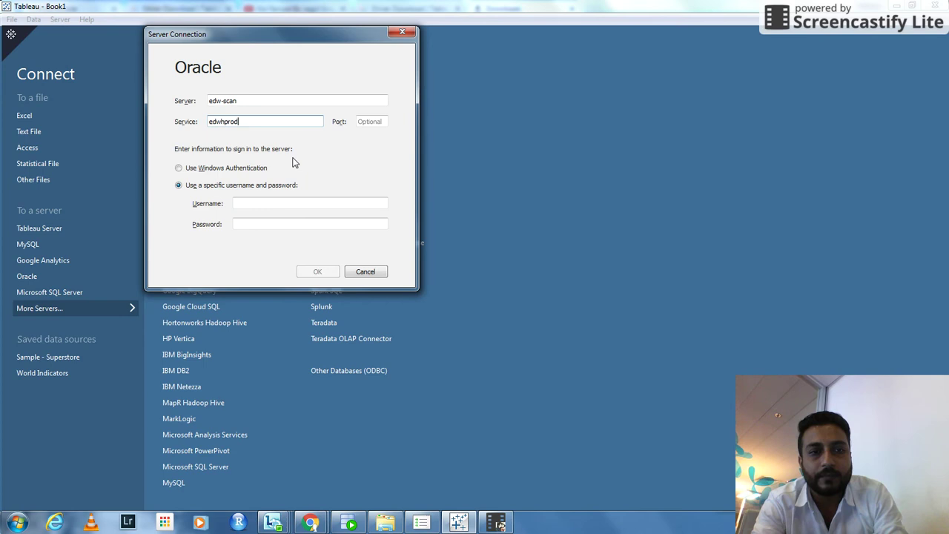
pyautogui.press('Tab')
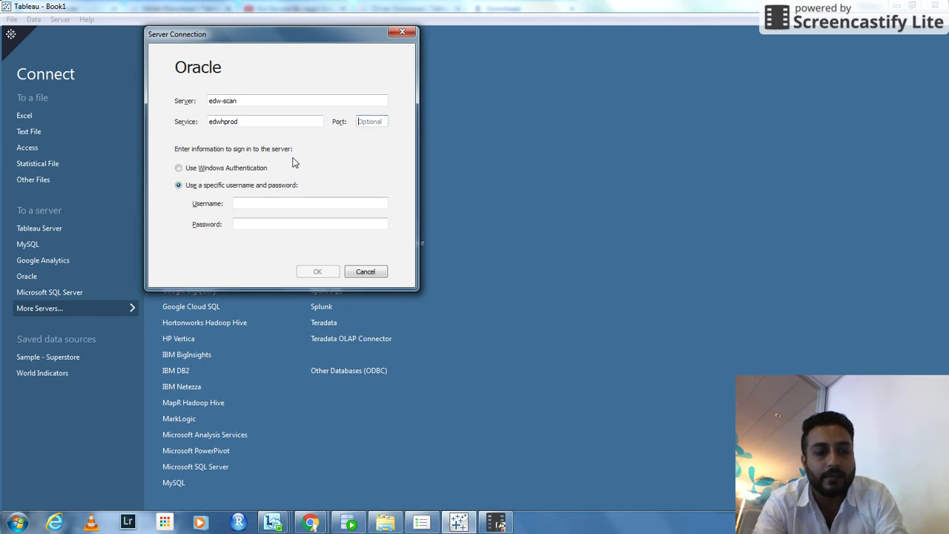
pyautogui.write('1521')
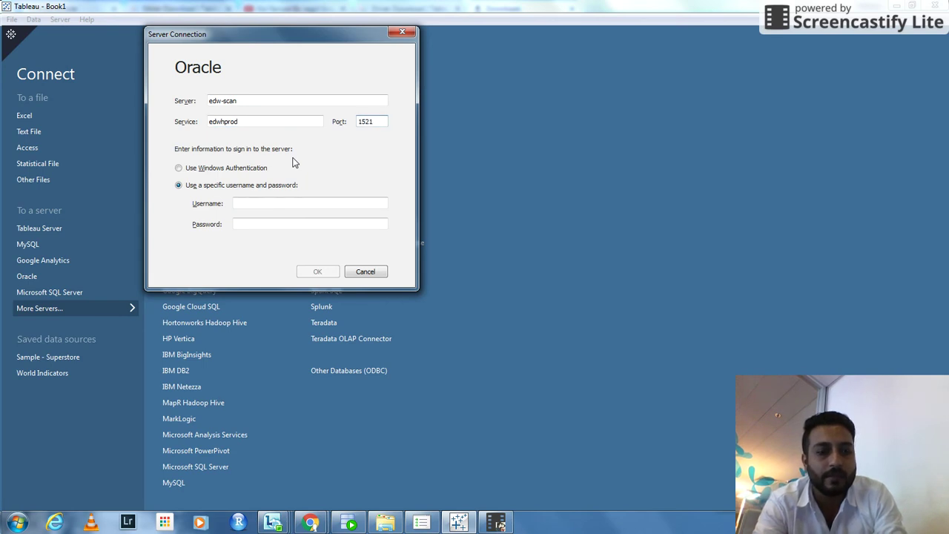
# Enter the username and password and sign in to the Oracle server.
pyautogui.press('Tab')
pyautogui.press('Tab')
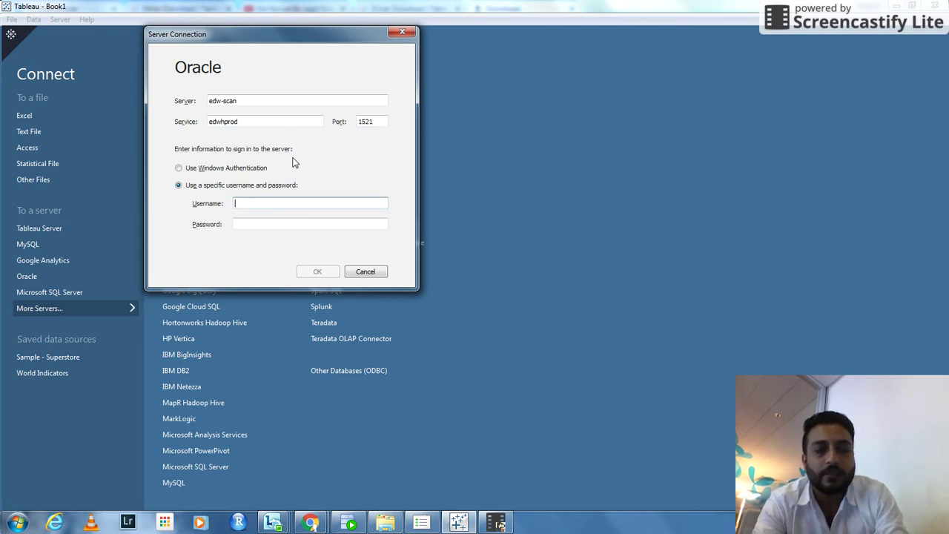
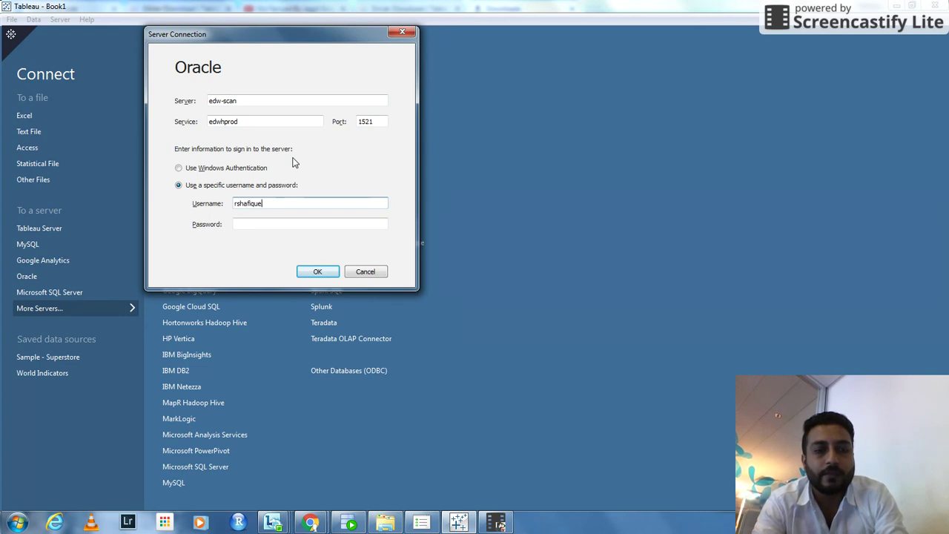
pyautogui.press('Tab')
pyautogui.write('••••••••')
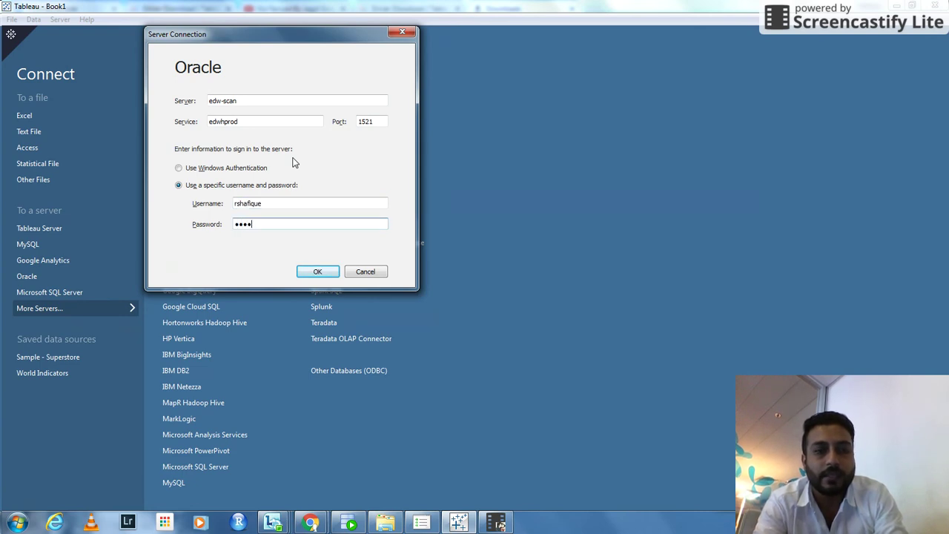
pyautogui.write('•')
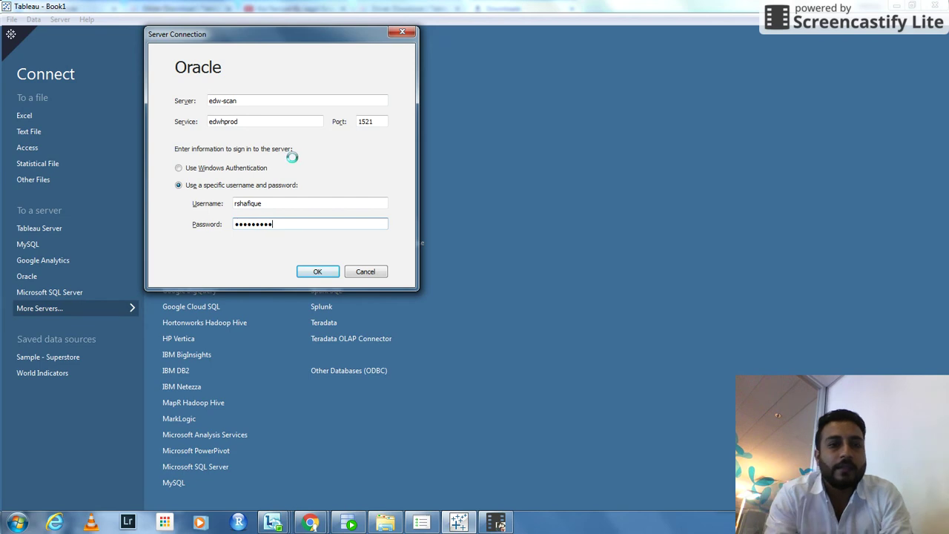
pyautogui.press('Return')
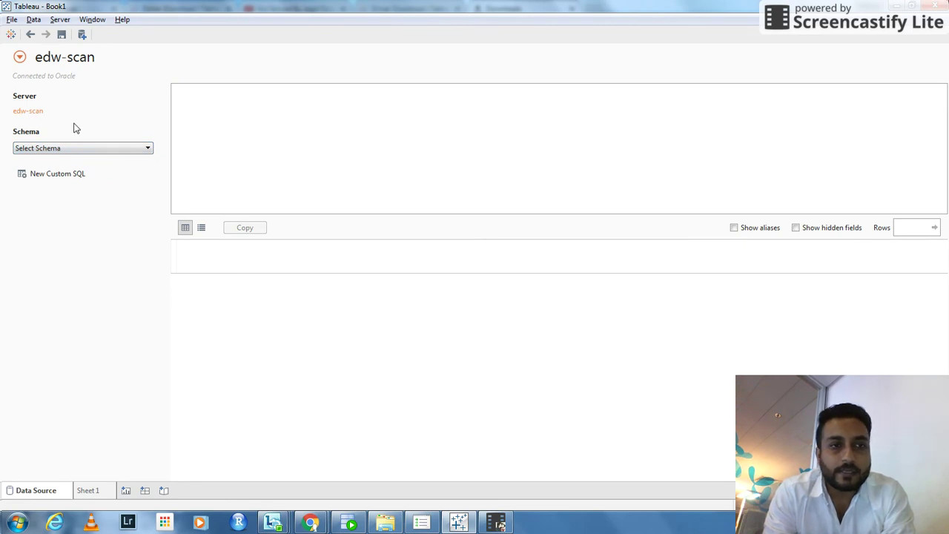
# Review the edw-scan data source's connections, then bring up the Select Schema search.
pyautogui.click(20, 57)
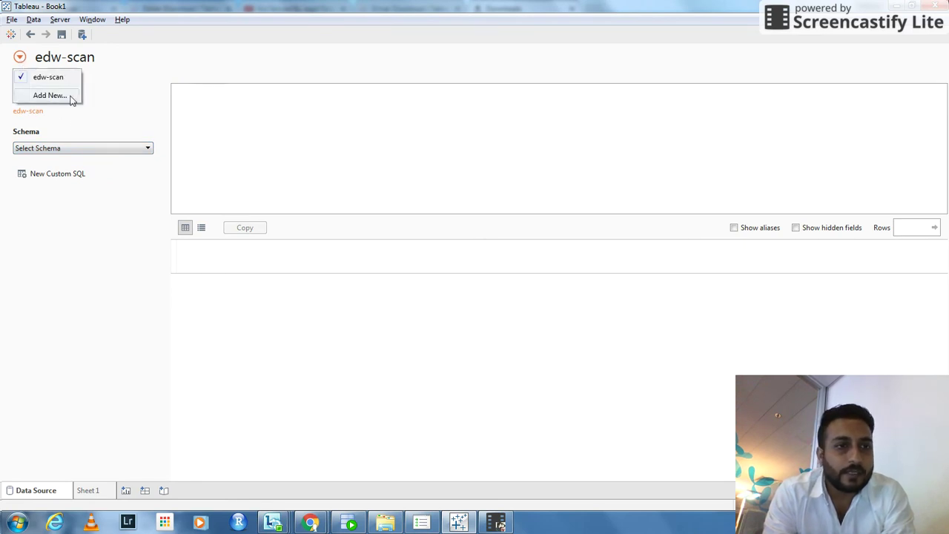
pyautogui.click(121, 110)
pyautogui.click(18, 59)
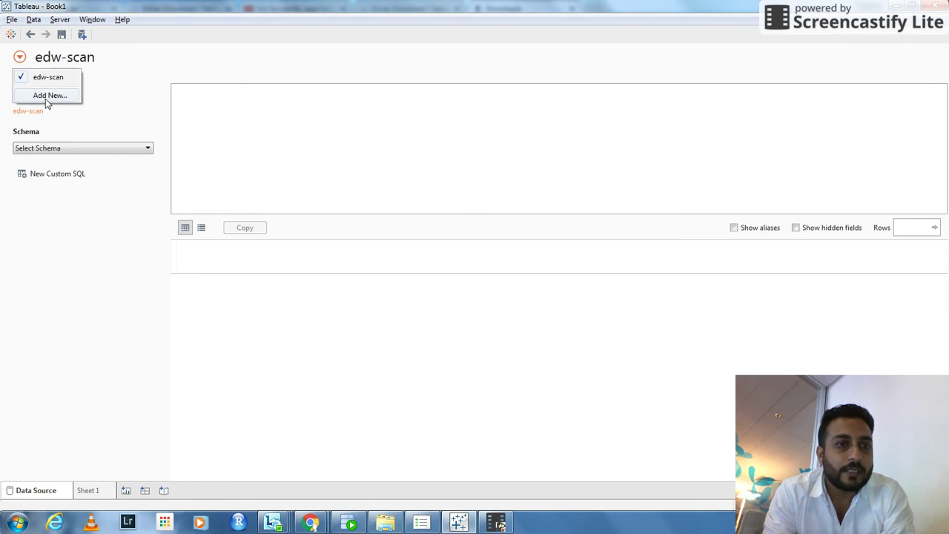
pyautogui.click(141, 110)
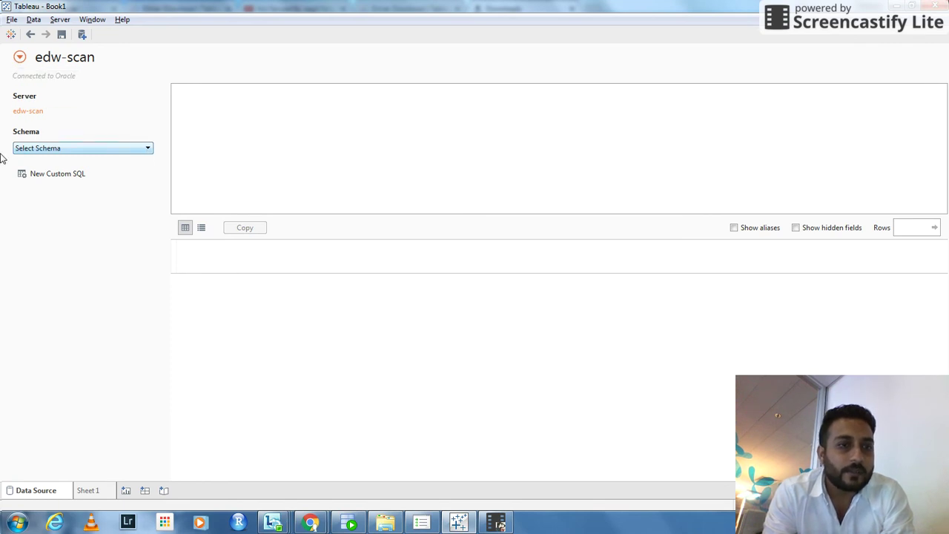
pyautogui.click(146, 150)
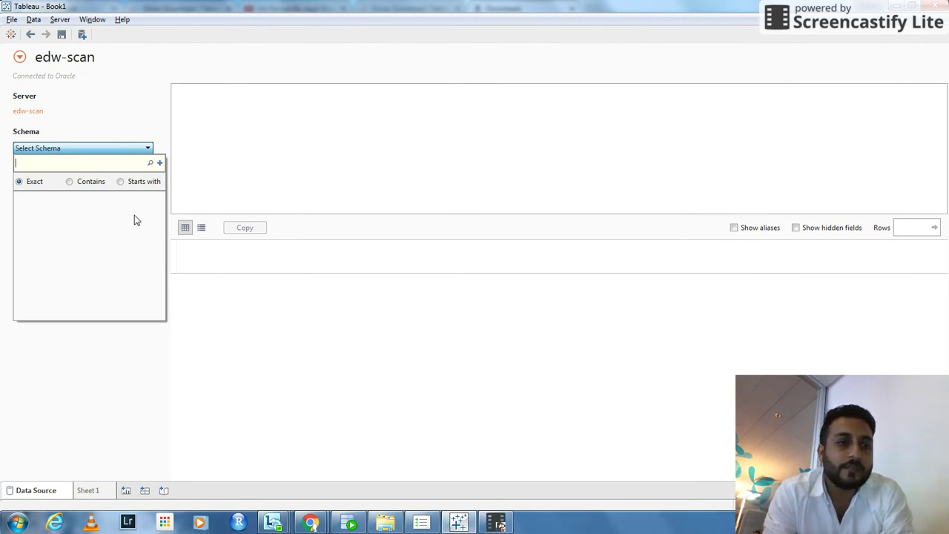
pyautogui.click(150, 164)
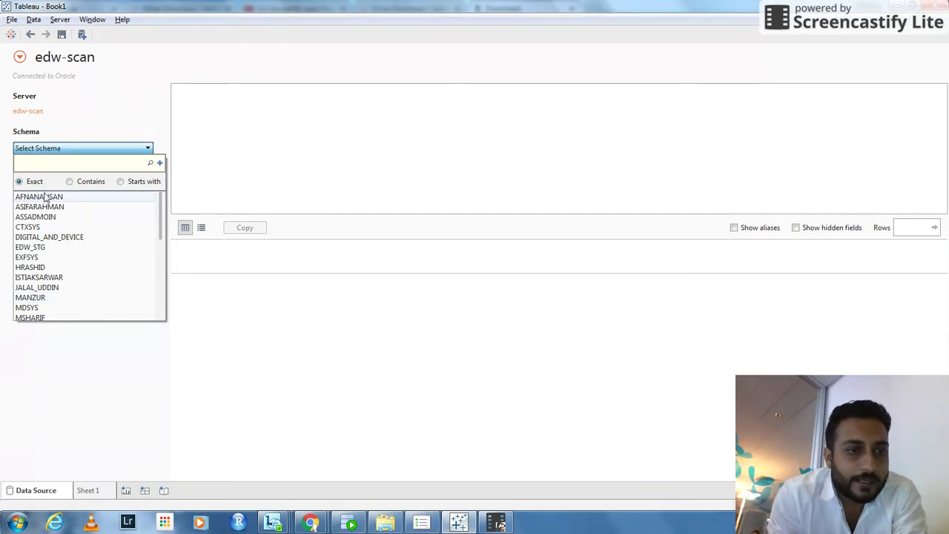
pyautogui.click(35, 273)
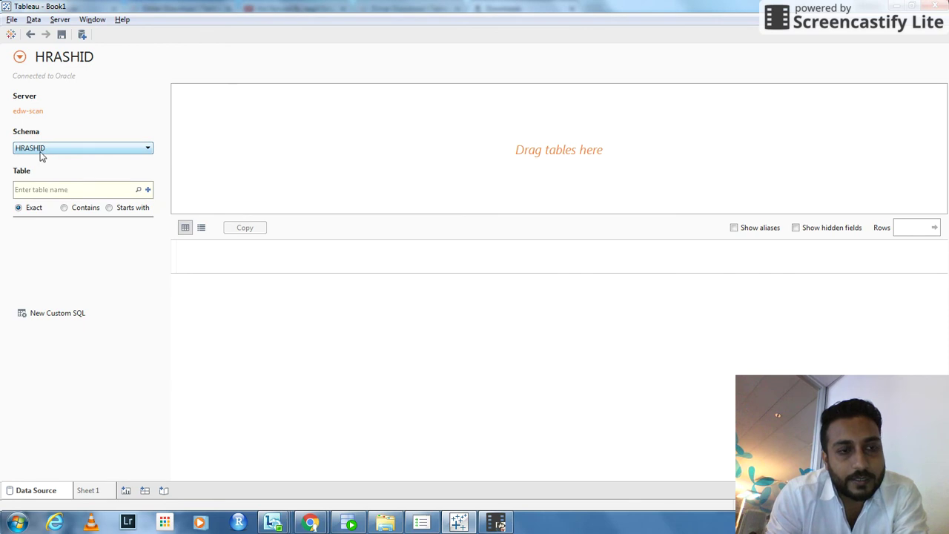
pyautogui.click(138, 190)
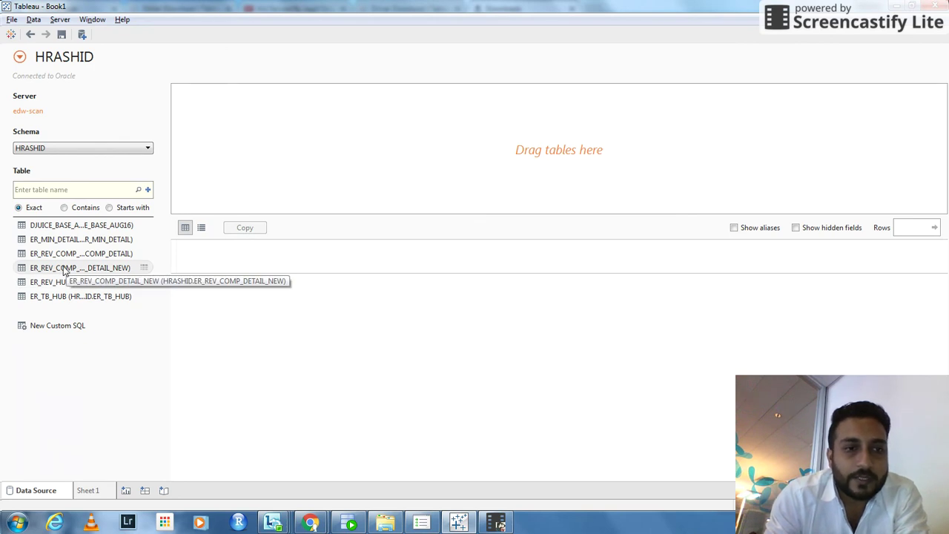
pyautogui.moveTo(64, 271); pyautogui.dragTo(344, 126)
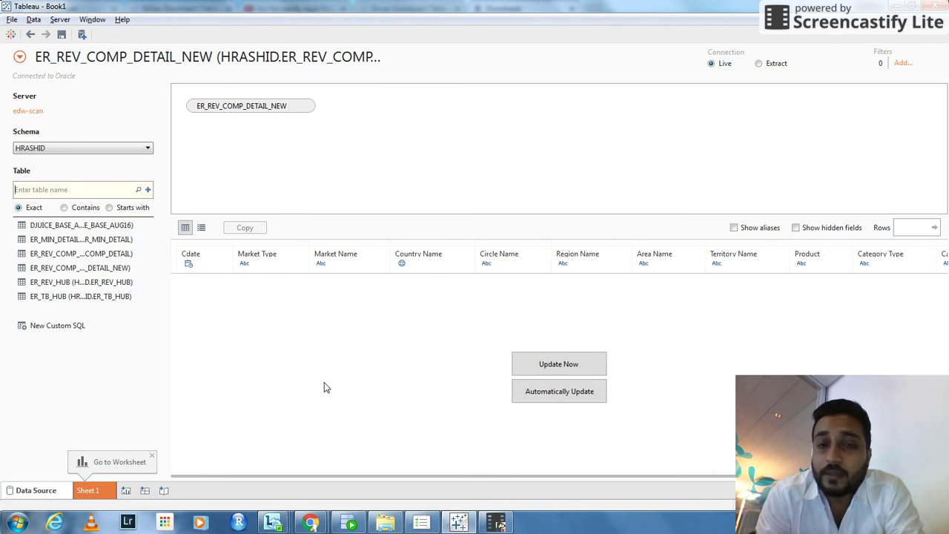
pyautogui.click(496, 522)
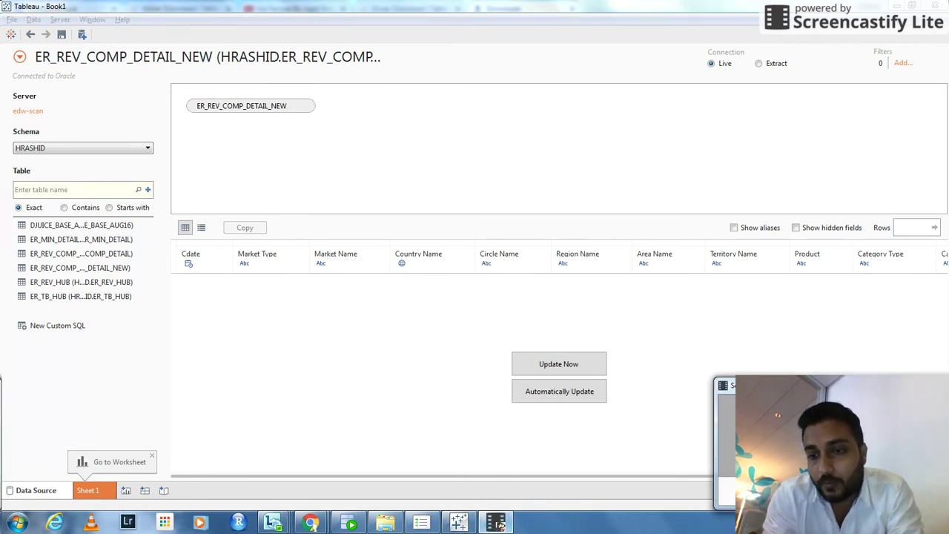